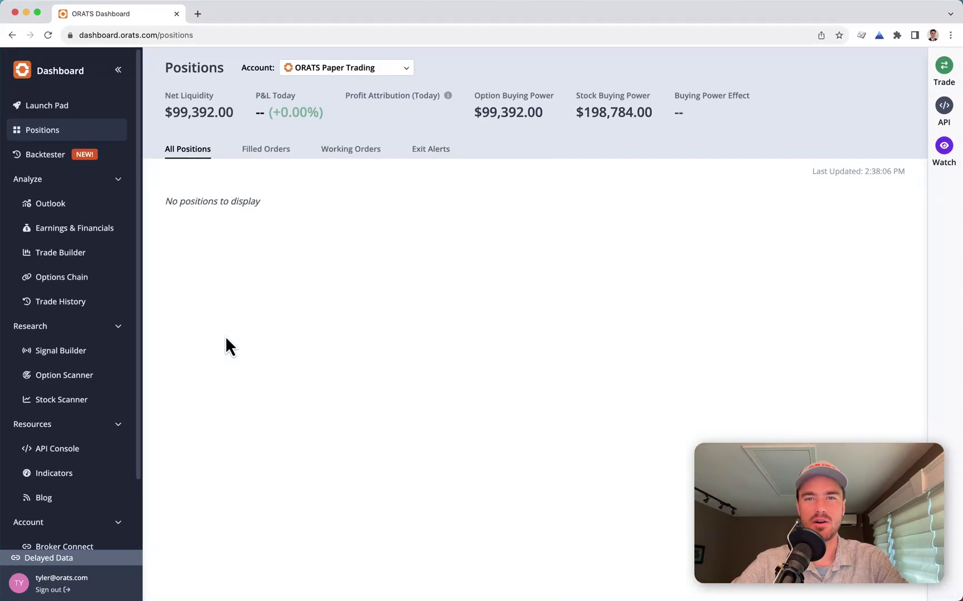
Load the SPY Short Call Spread 10d 55 3dl template in the Option Scanner
left_click(114, 383)
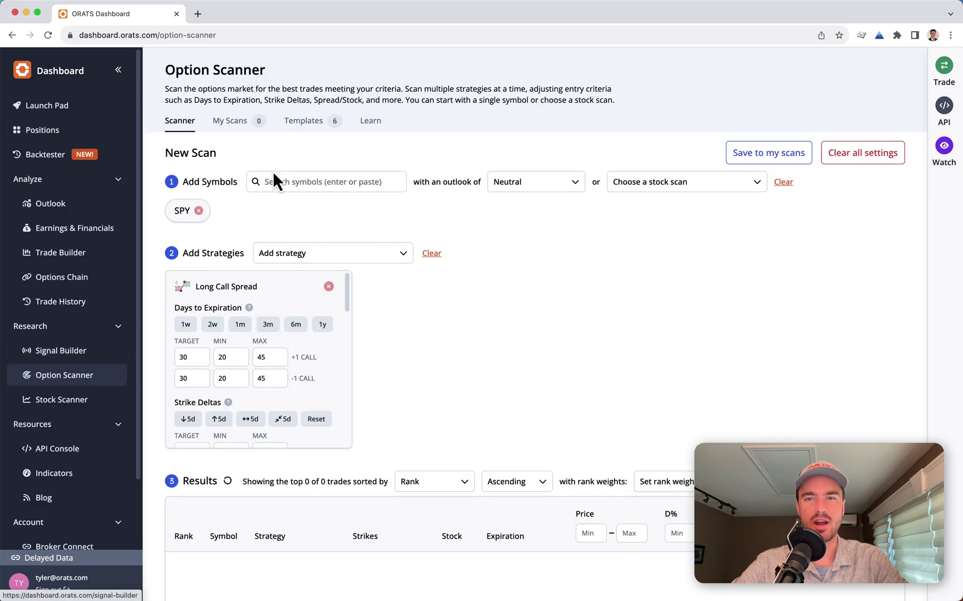
left_click(310, 133)
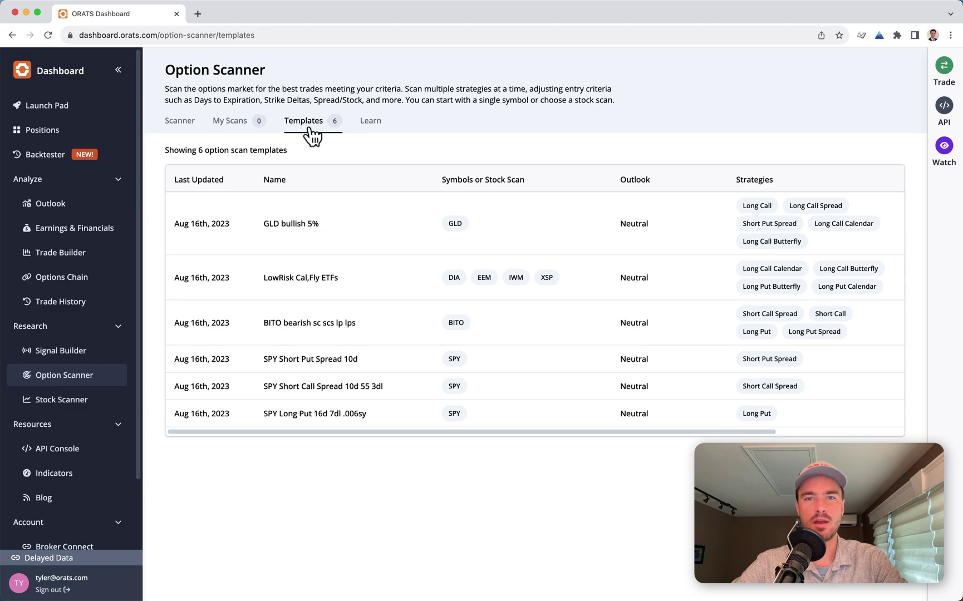
left_click(351, 386)
Open the top-ranked 449/458 spread from the 20 results as a 2.47-credit trade
scroll(331, 386, "down", 3)
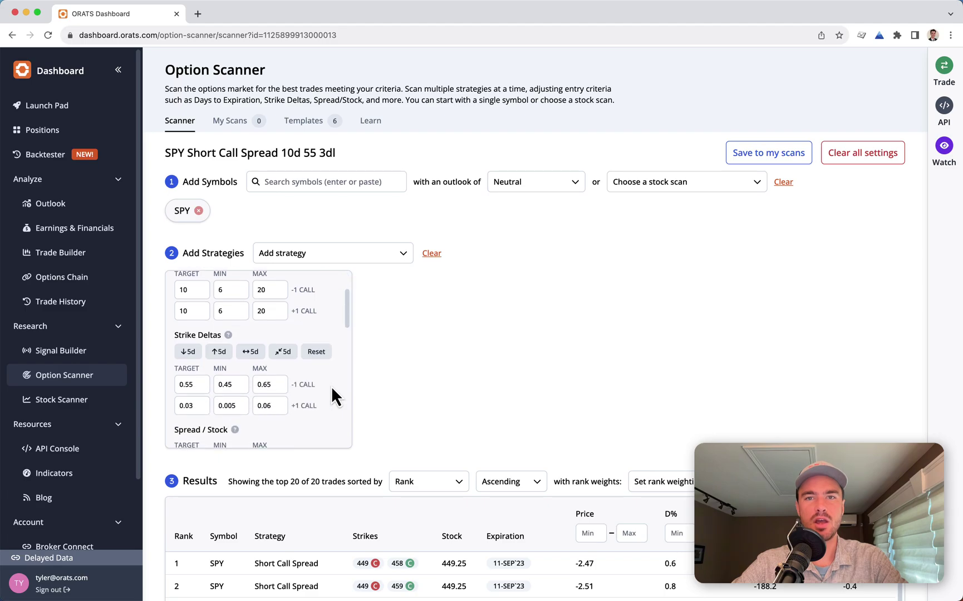
scroll(331, 386, "down", 2)
scroll(359, 398, "down", 5)
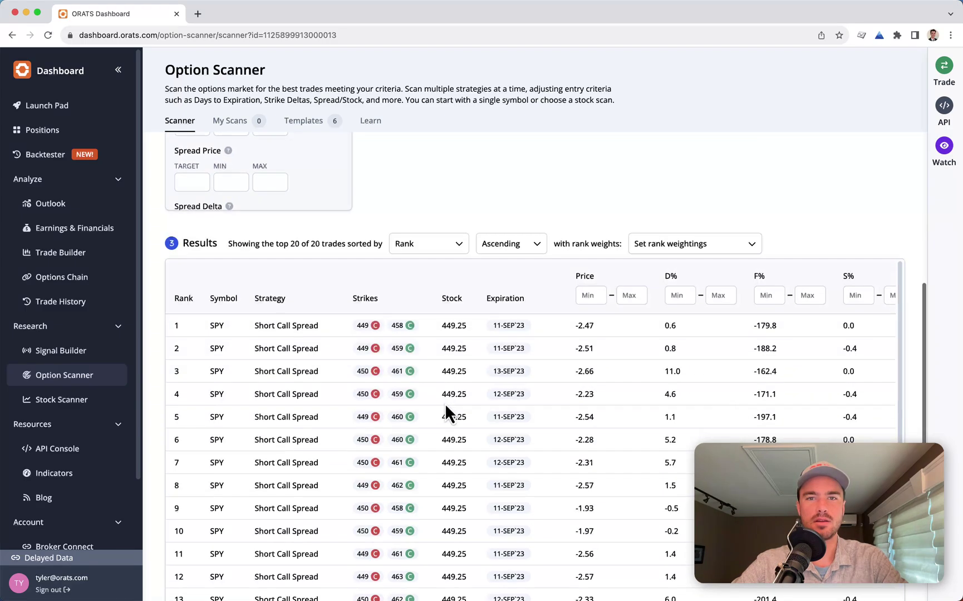
left_click(422, 293)
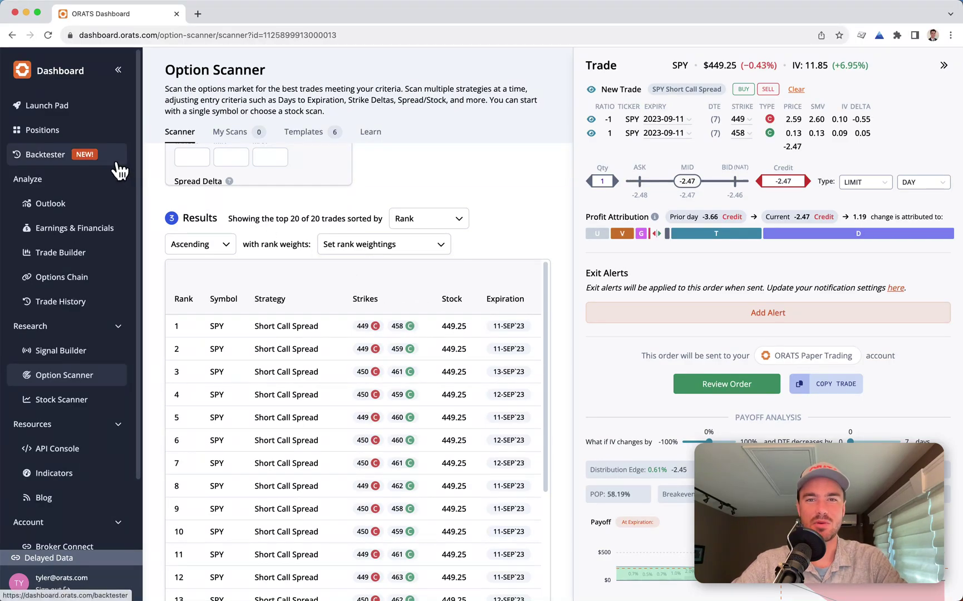
Filter all backtests to Short Call Spread and open the rank 1 backtest's details (1.18 return, 0.58 Sharpe)
left_click(119, 170)
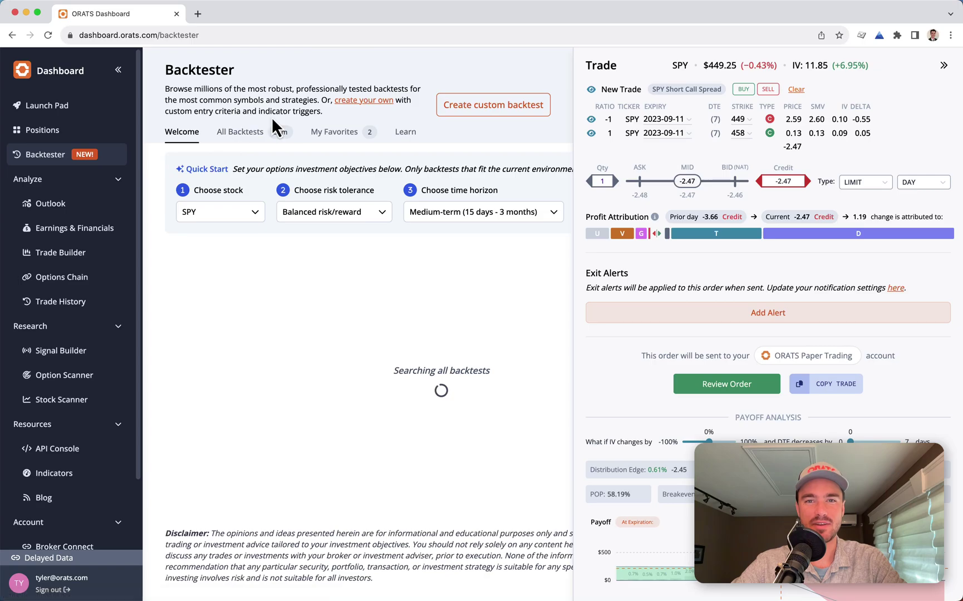
left_click(944, 66)
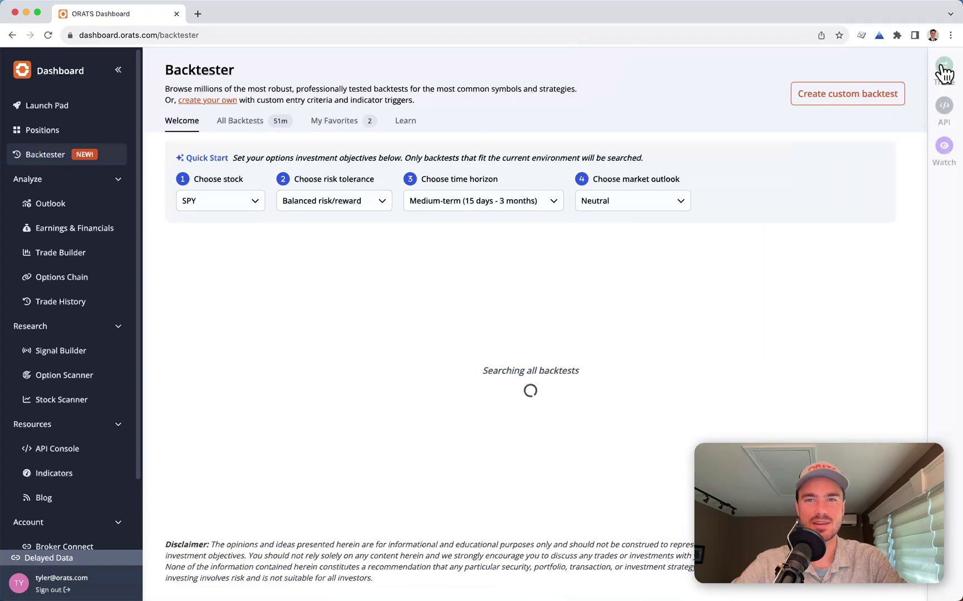
left_click(246, 129)
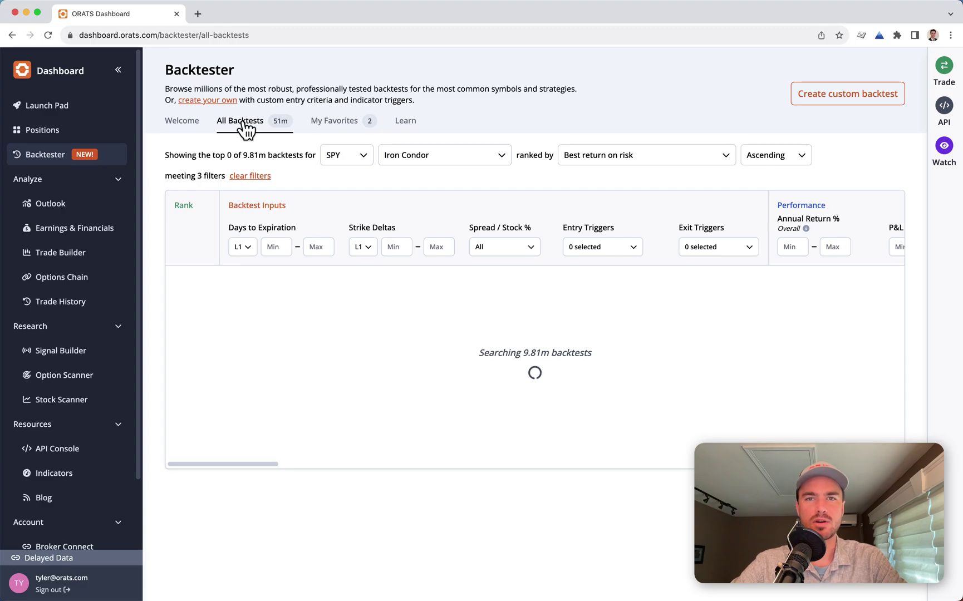
left_click(438, 158)
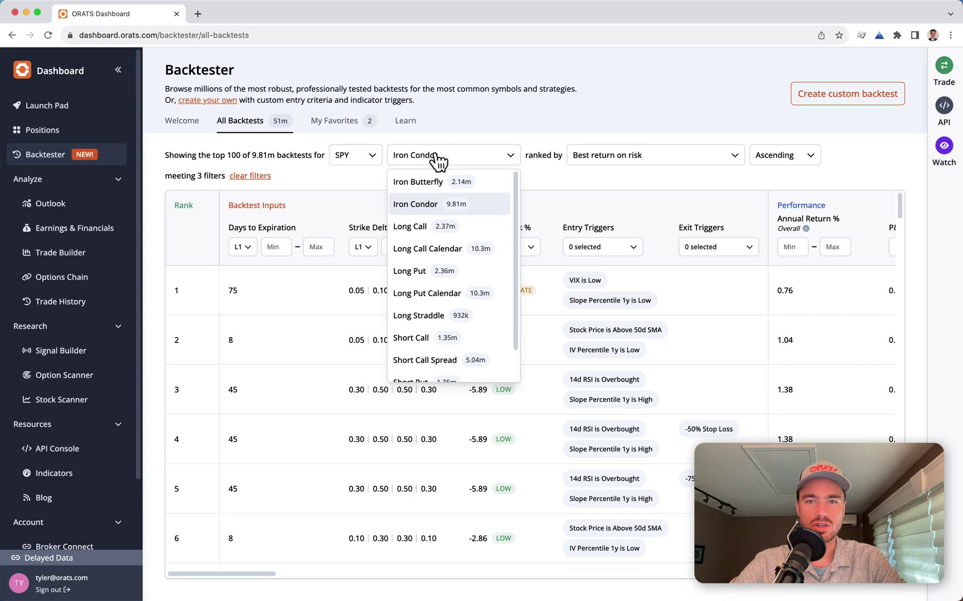
left_click(432, 361)
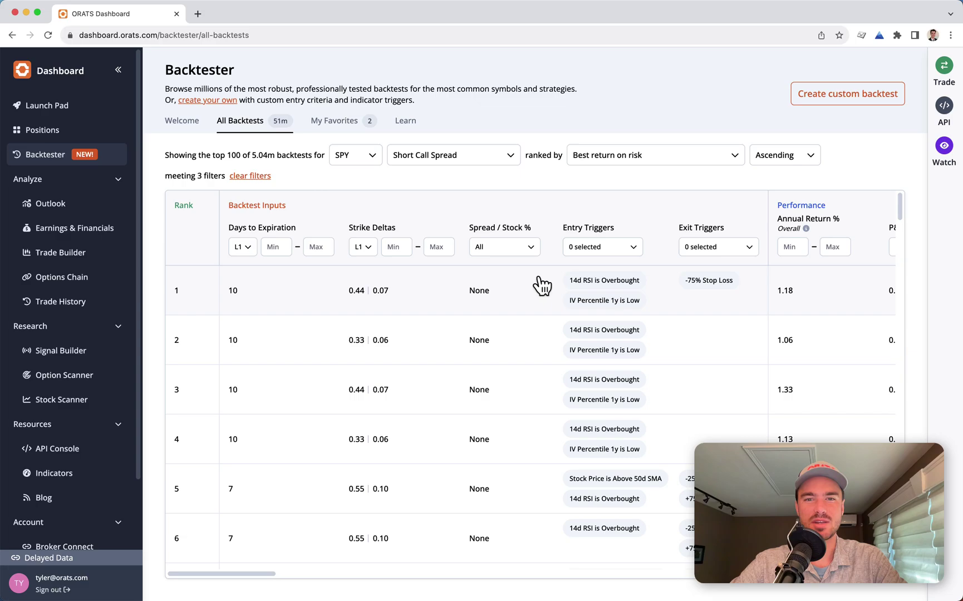
left_click(530, 298)
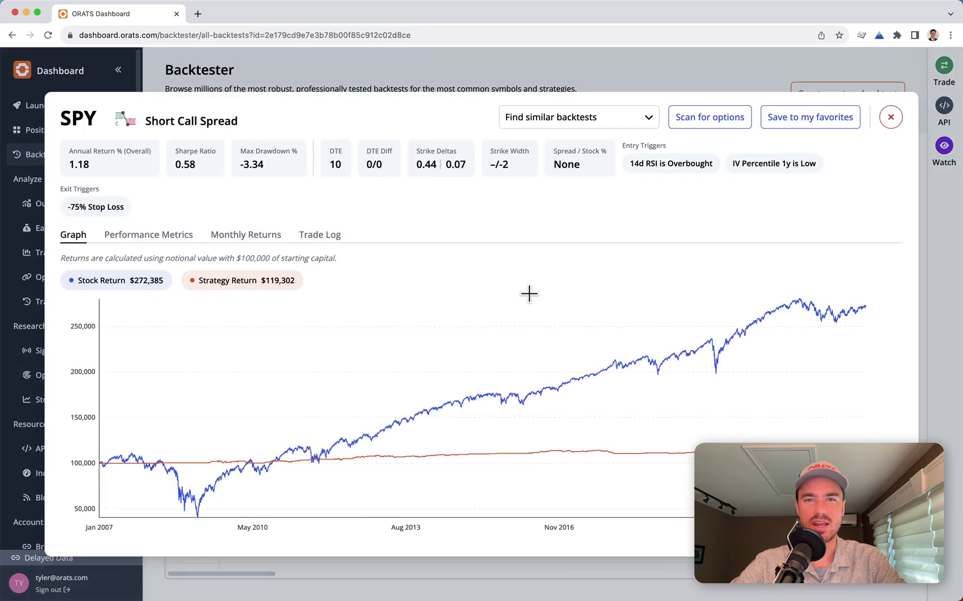
Scan for live options matching the backtest and open the top 452/459 spread at 1.76 credit
left_click(701, 118)
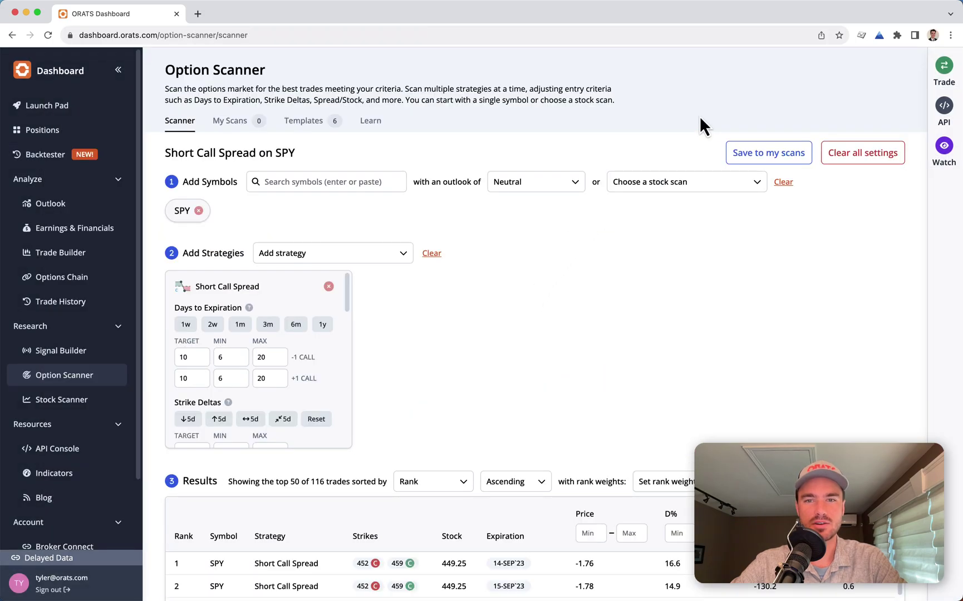
scroll(619, 282, "down", 5)
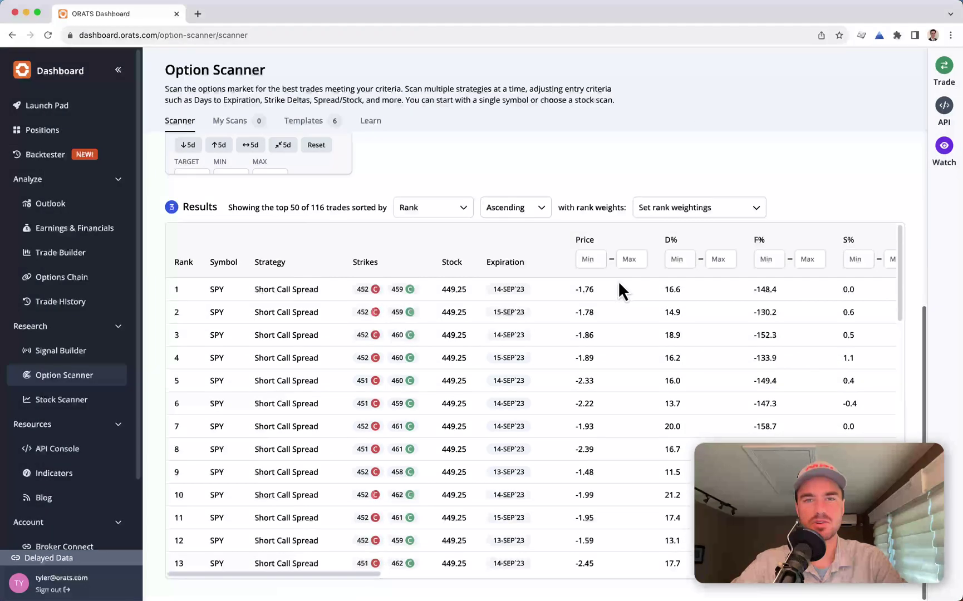
left_click(557, 294)
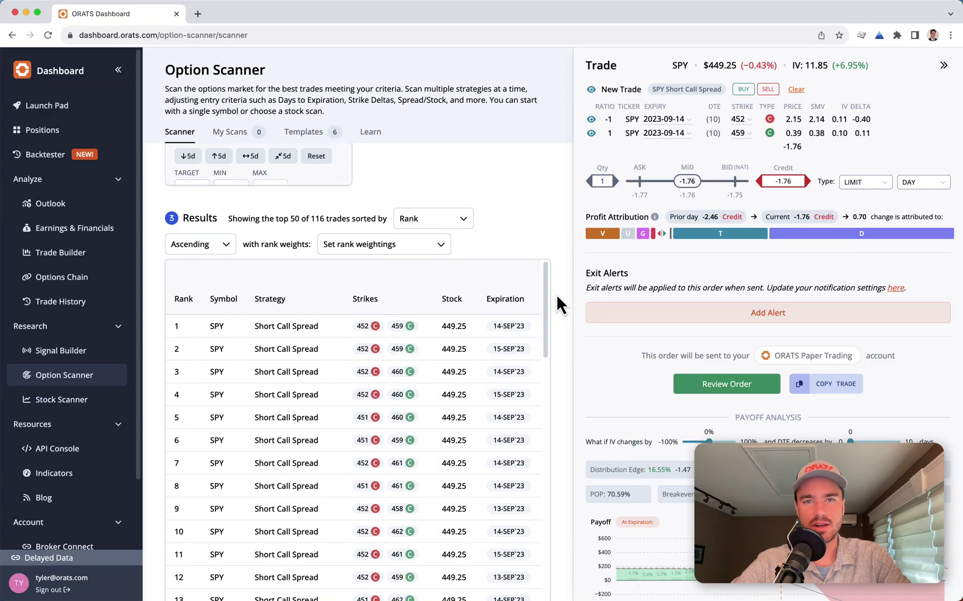
mouse_move(752, 243)
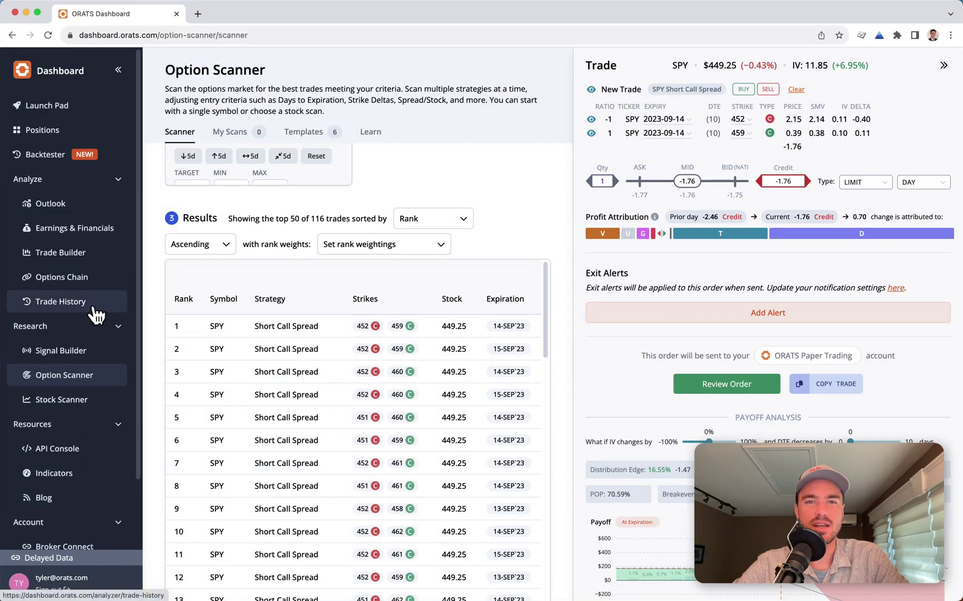
Chart one week of trade history for the 452/459 spread, then restore the trade ticket
left_click(95, 307)
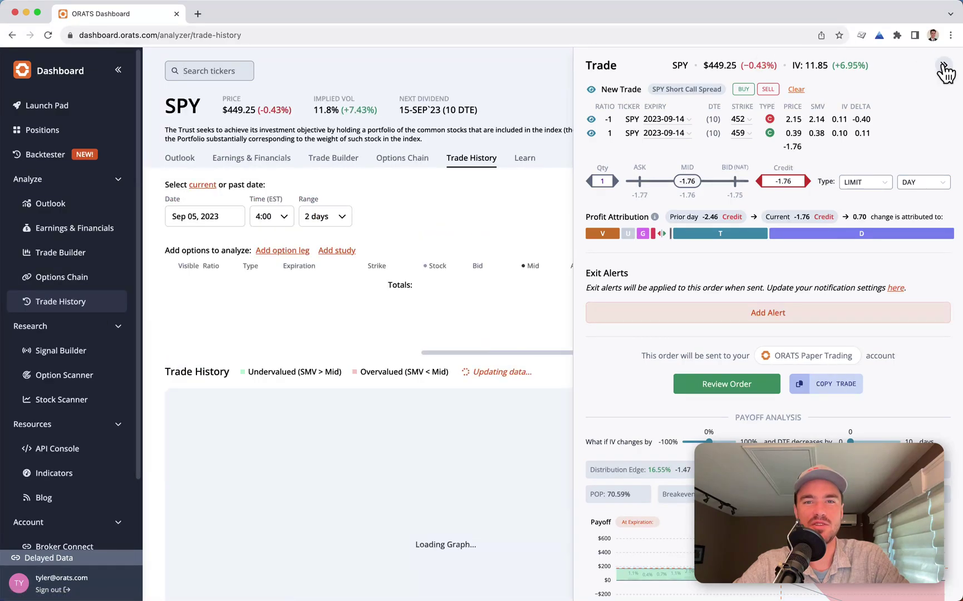
left_click(944, 66)
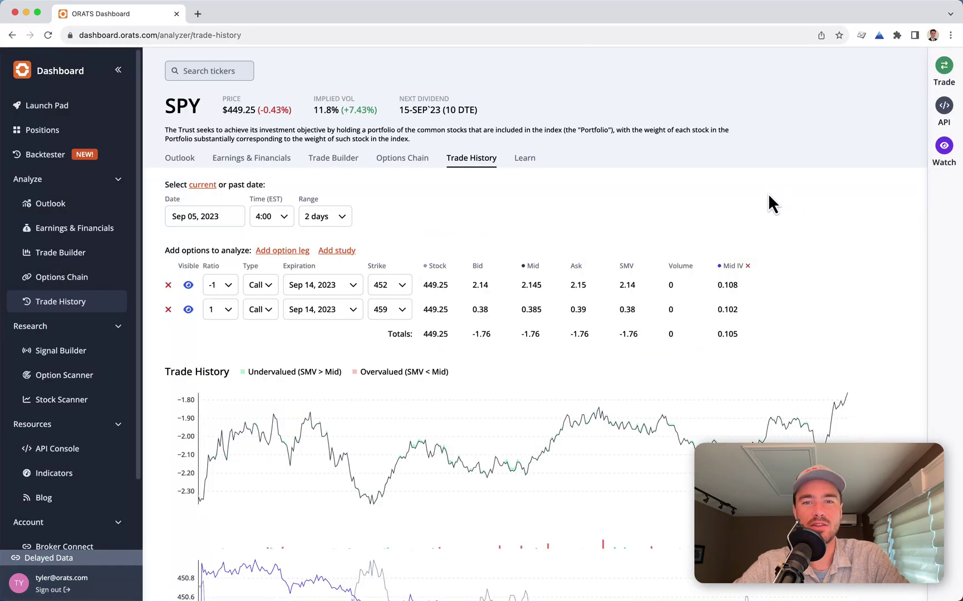
left_click(315, 222)
left_click(315, 321)
scroll(391, 223, "down", 3)
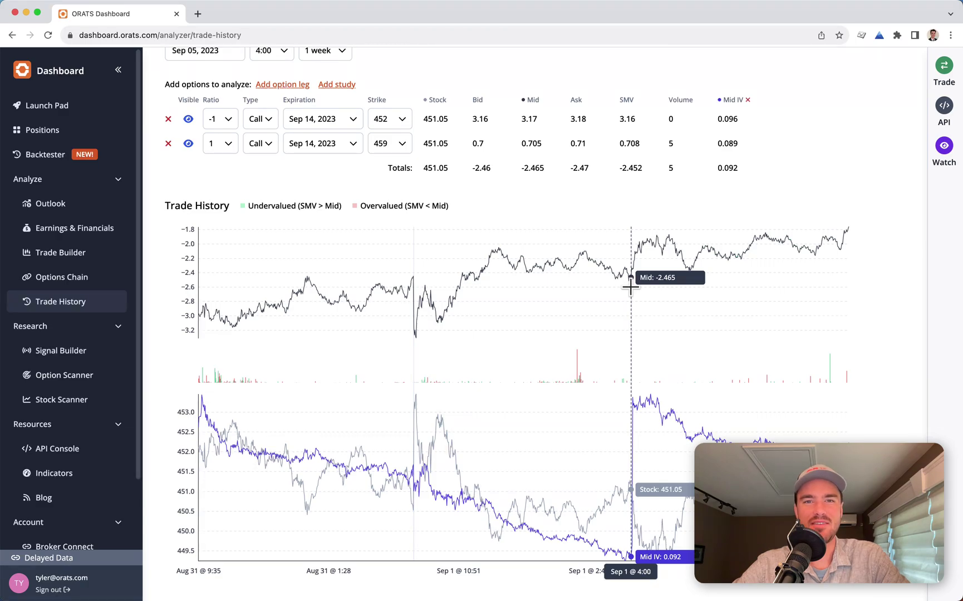
left_click(945, 69)
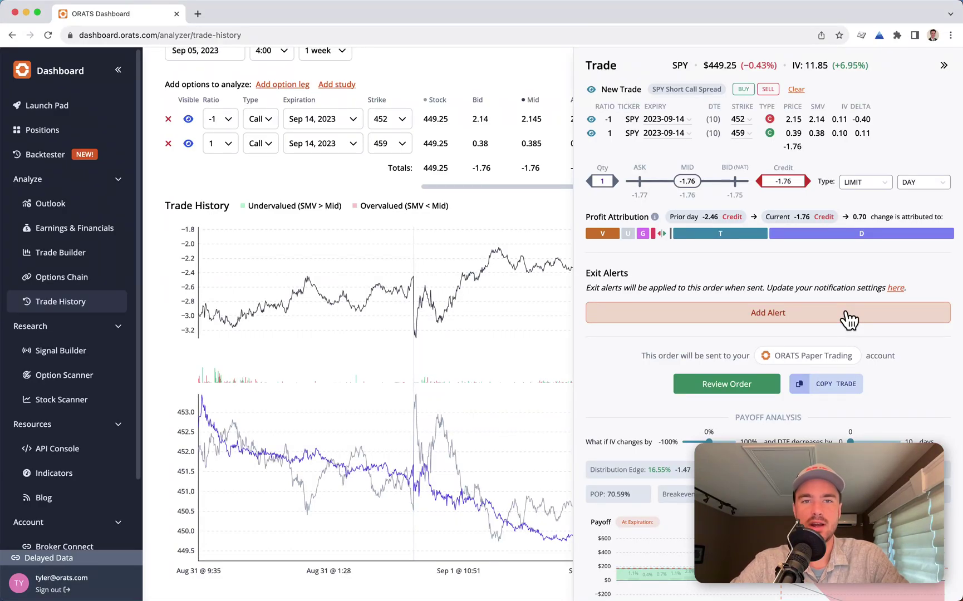
Add a trade alert for Profit / Loss % below -0.5, then review the payoff analysis
left_click(850, 319)
left_click(839, 346)
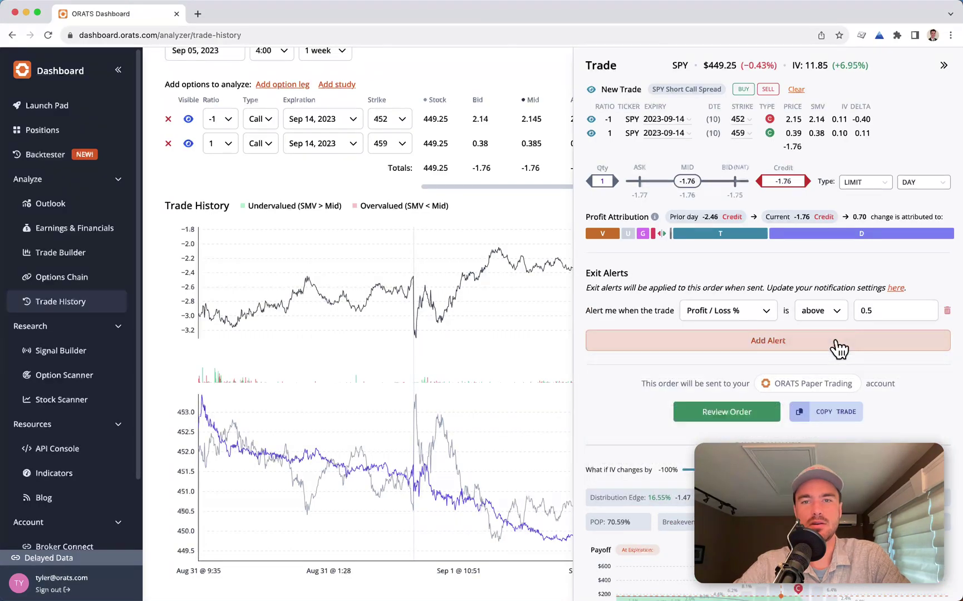
left_click(834, 313)
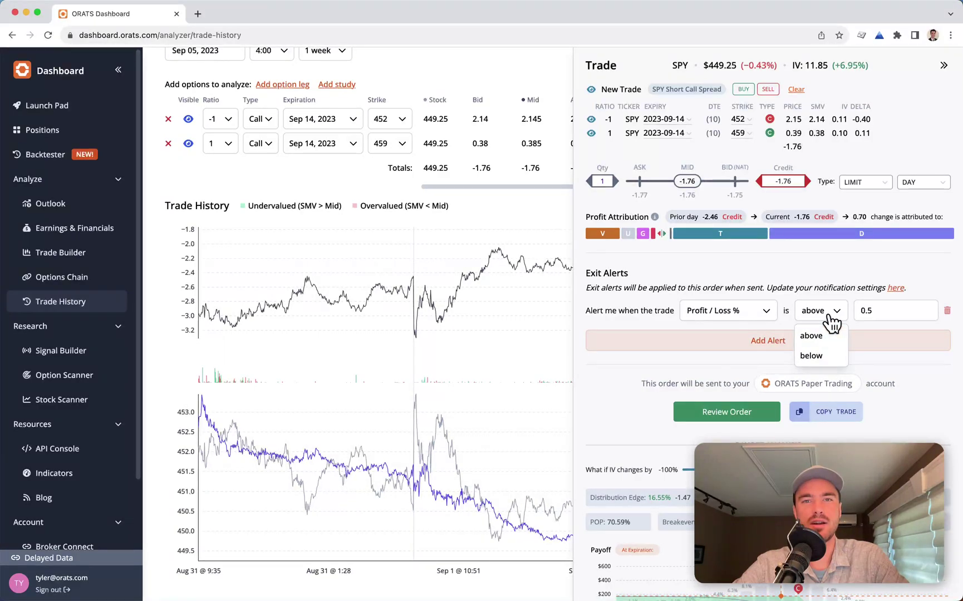
left_click(822, 359)
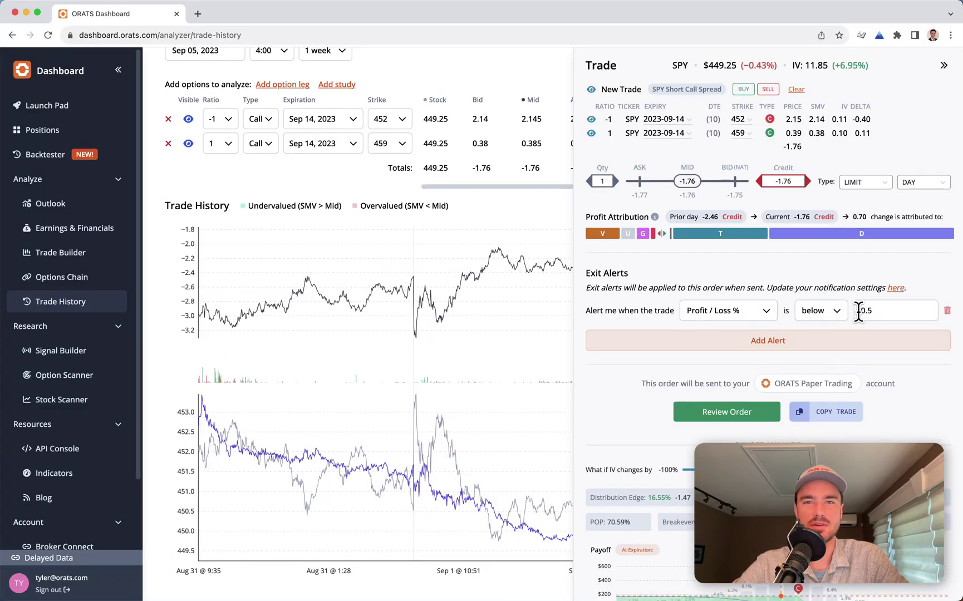
left_click(859, 313)
type("-")
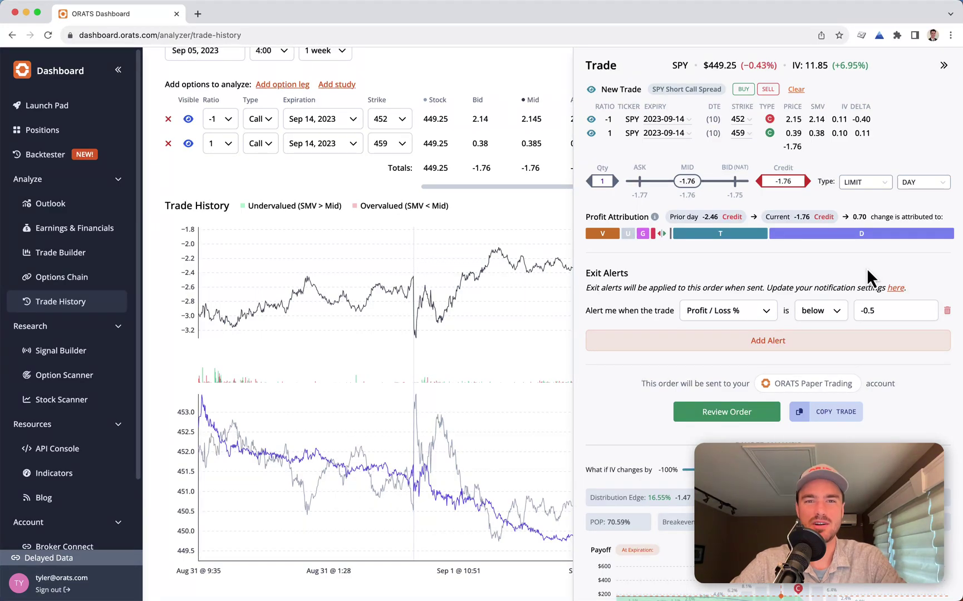
scroll(891, 406, "down", 5)
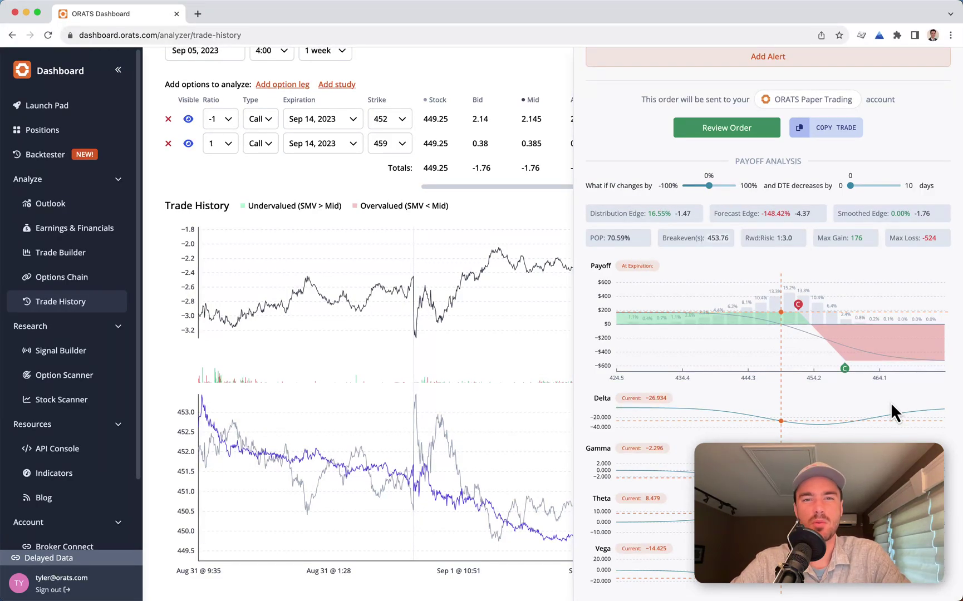
Show only the 95% IV Range in Trade Builder, move the short call to 451, and review the order
left_click(106, 257)
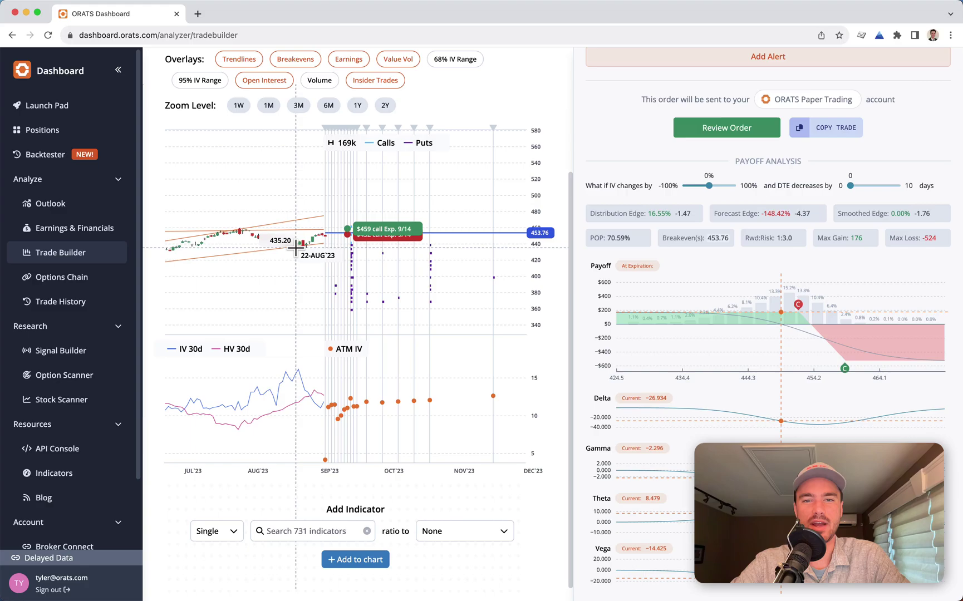
left_click_drag(540, 292, 539, 273)
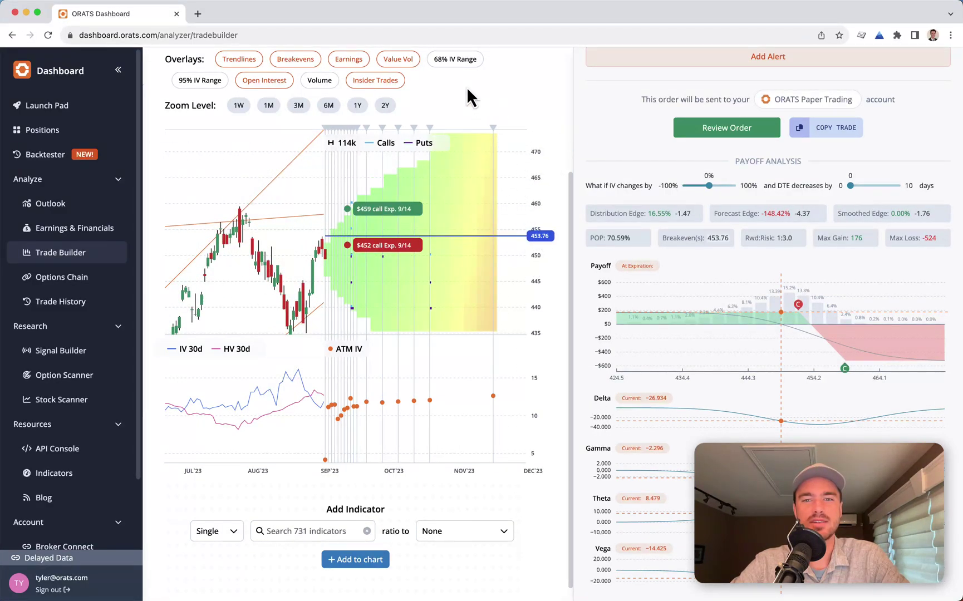
left_click(458, 64)
left_click(407, 64)
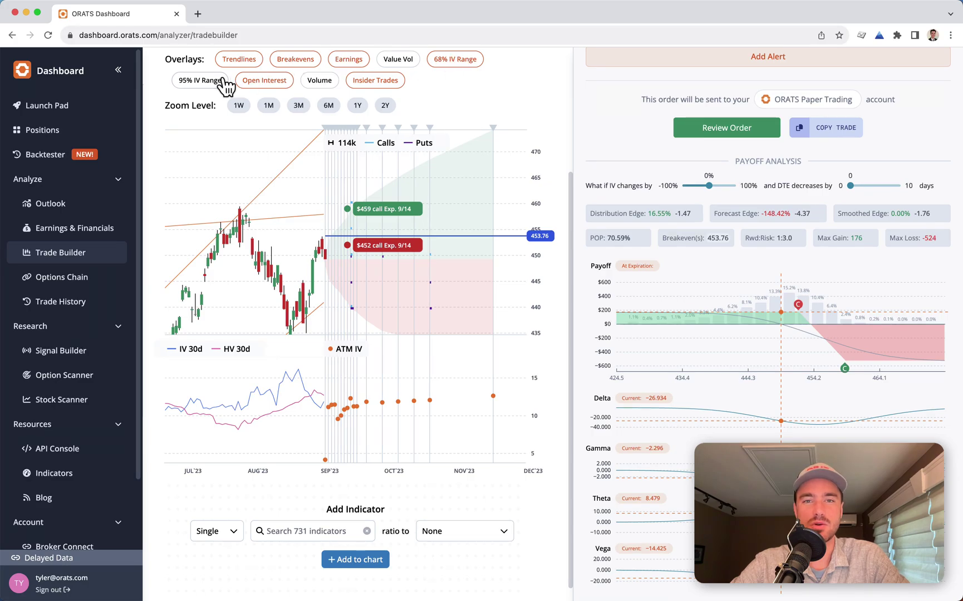
left_click(217, 84)
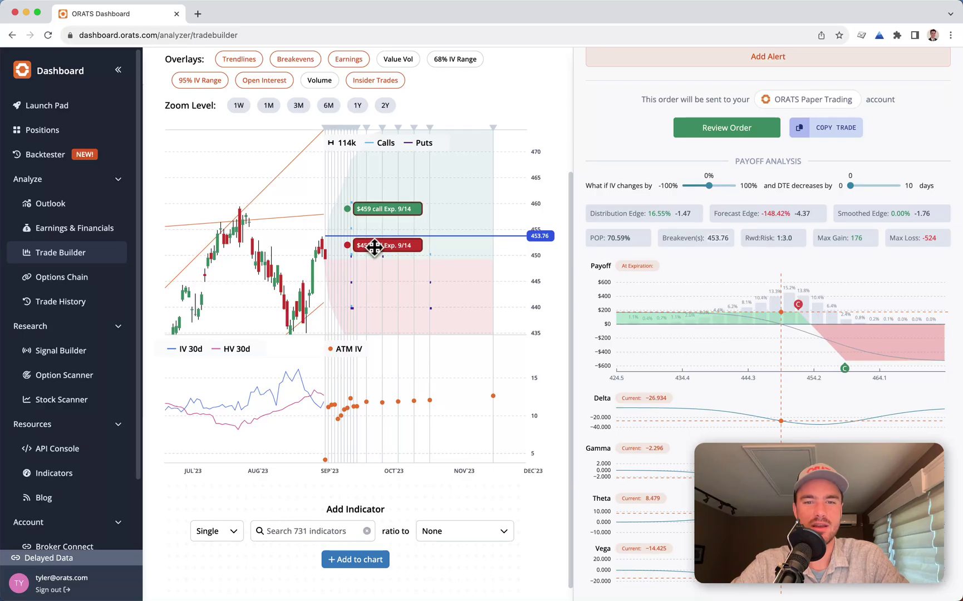
left_click_drag(373, 246, 375, 252)
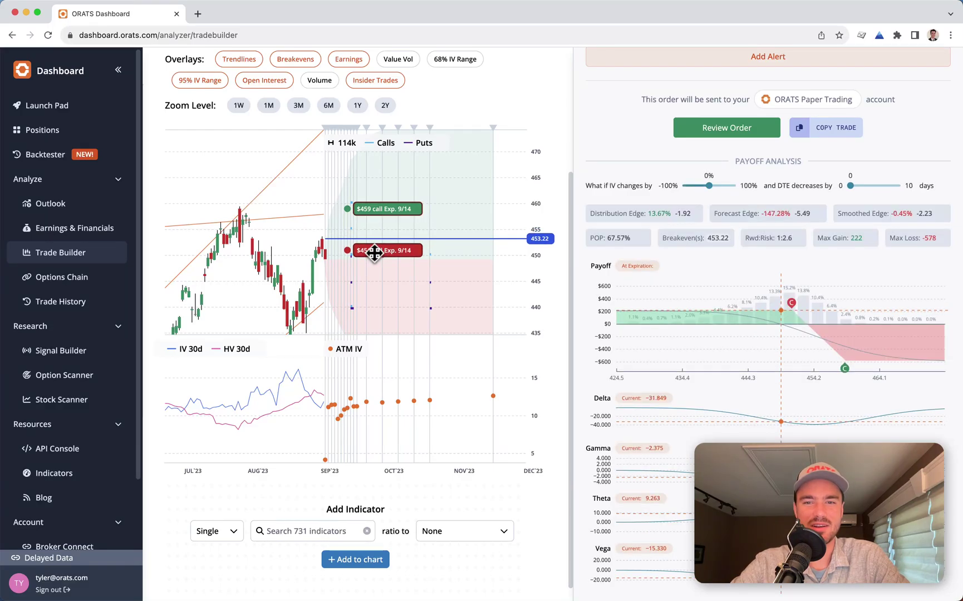
left_click(727, 128)
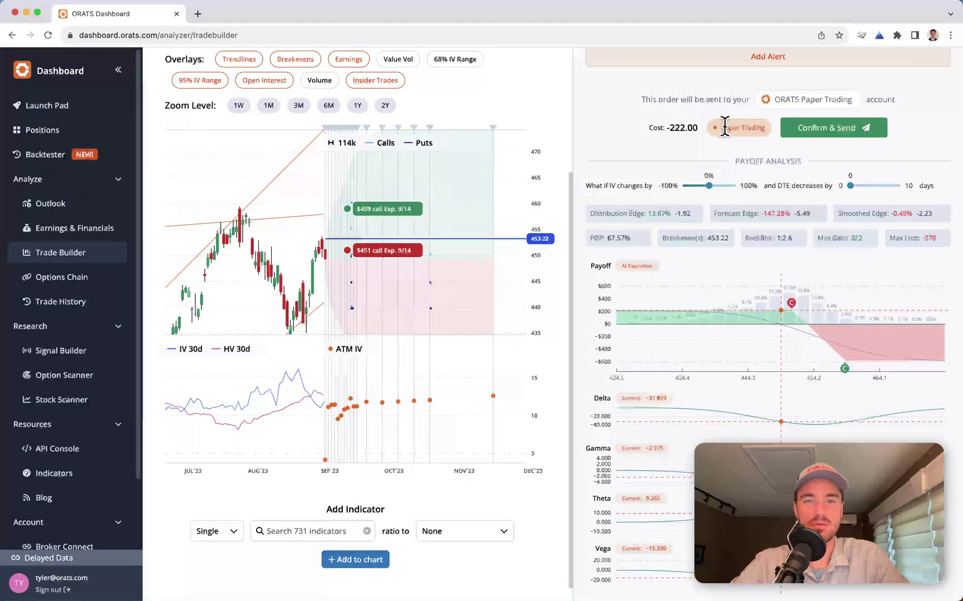
Send the 451/459 order to paper trading, check its working order and exit alert, then view all positions
left_click(819, 131)
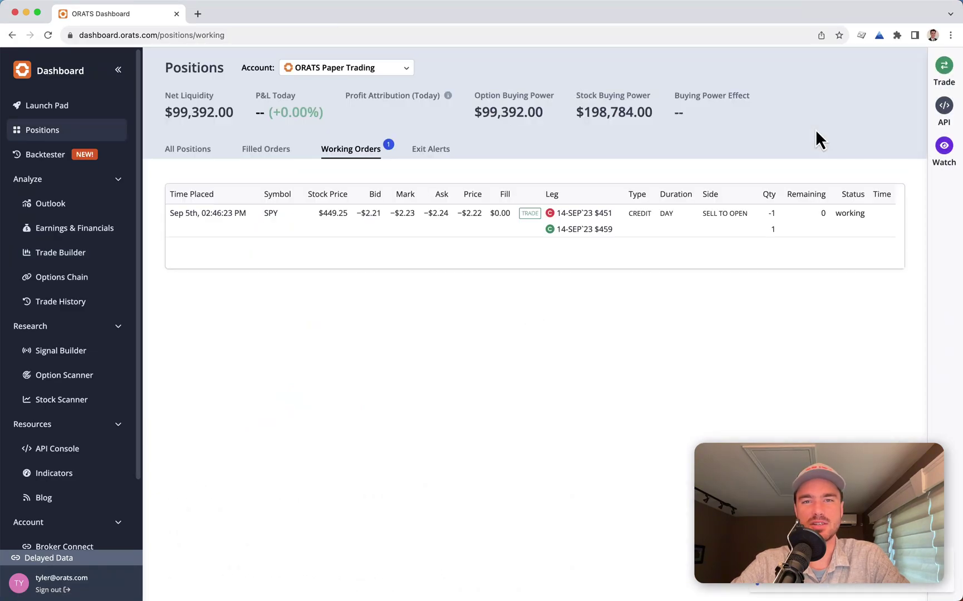
left_click(671, 217)
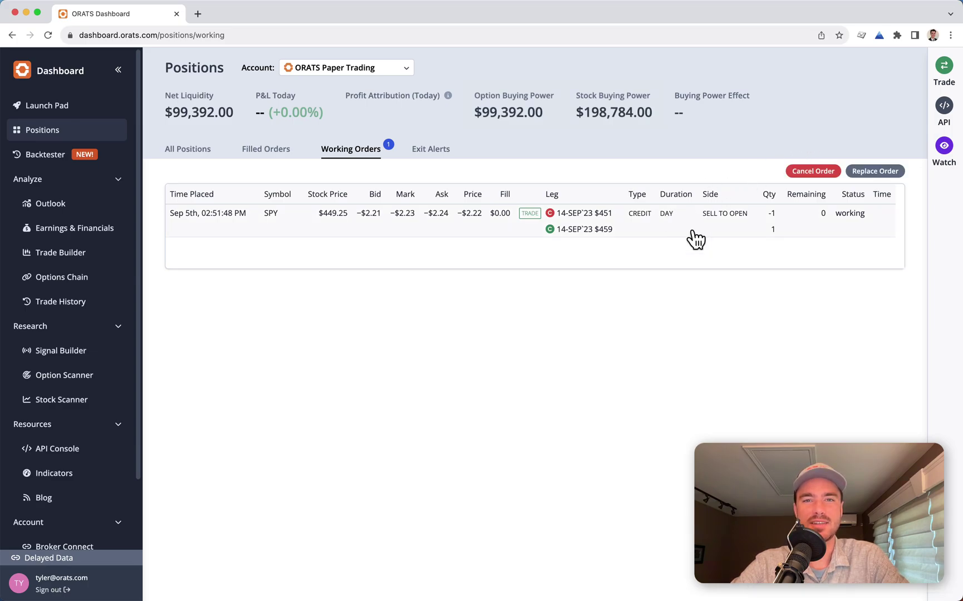
left_click(443, 154)
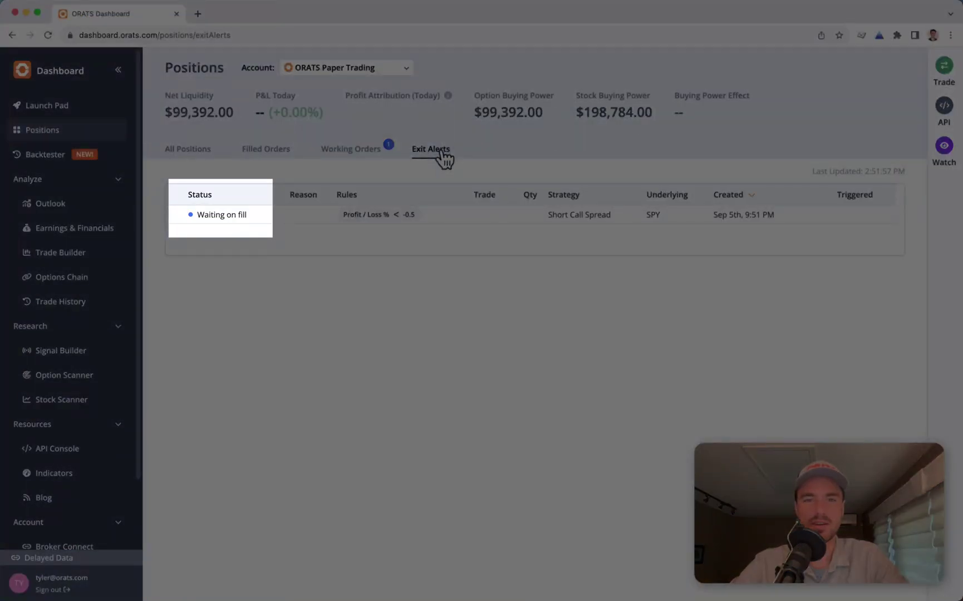
left_click(196, 153)
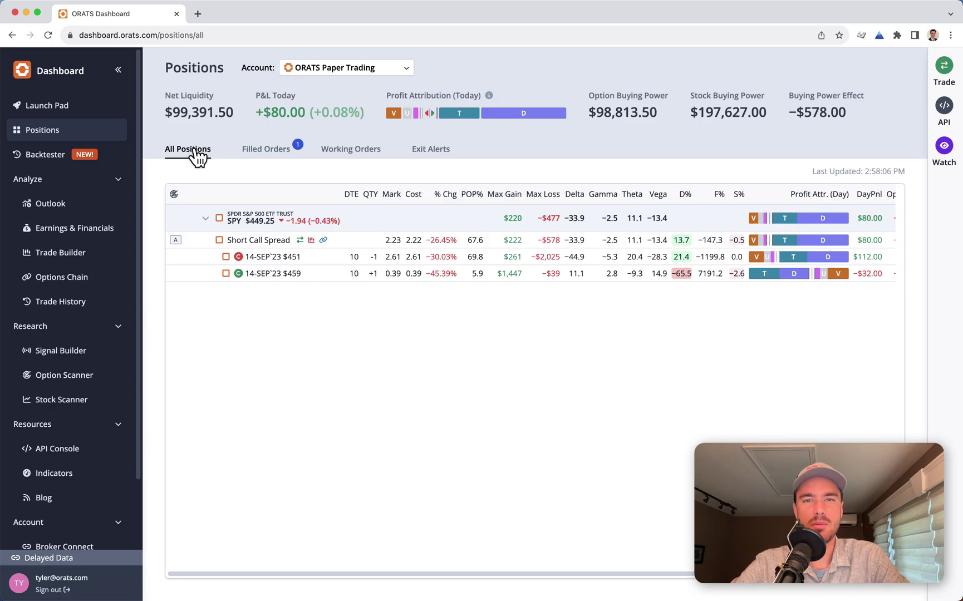
Roll the Short Call Spread, hiding the new Sep 15 459 and 451 legs for a 2.23 debit
left_click(220, 240)
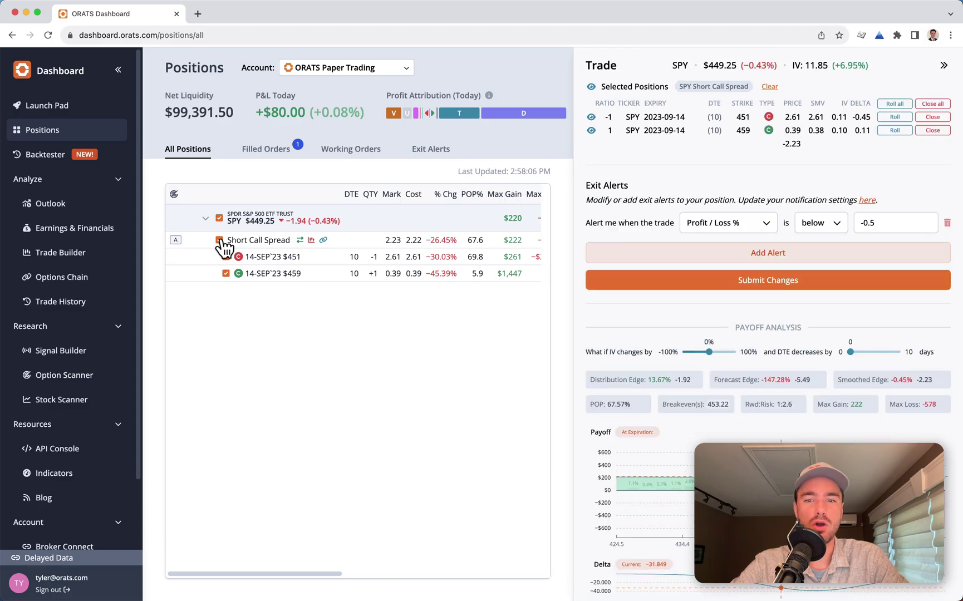
left_click(888, 104)
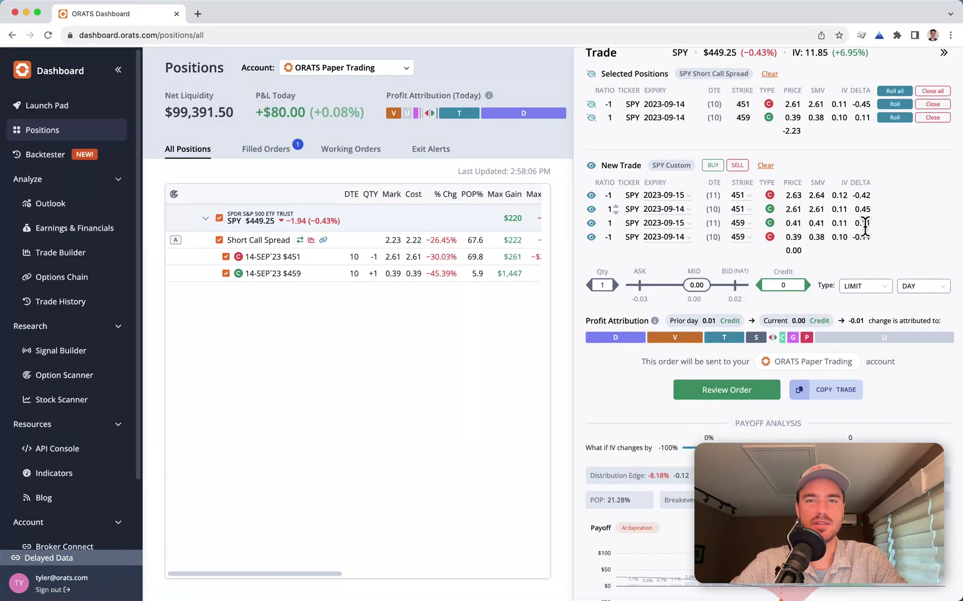
scroll(865, 226, "down", 3)
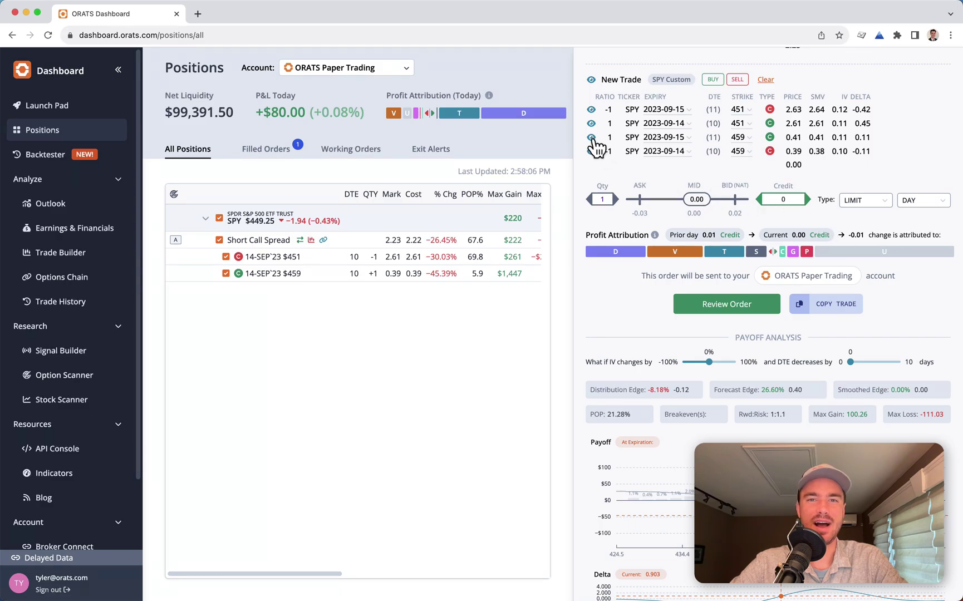
left_click(592, 138)
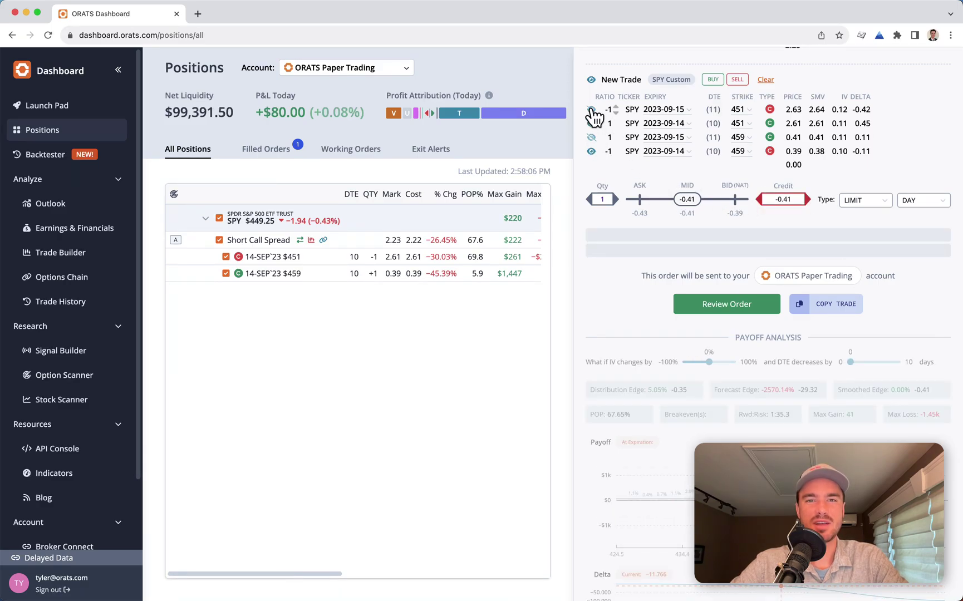
left_click(592, 110)
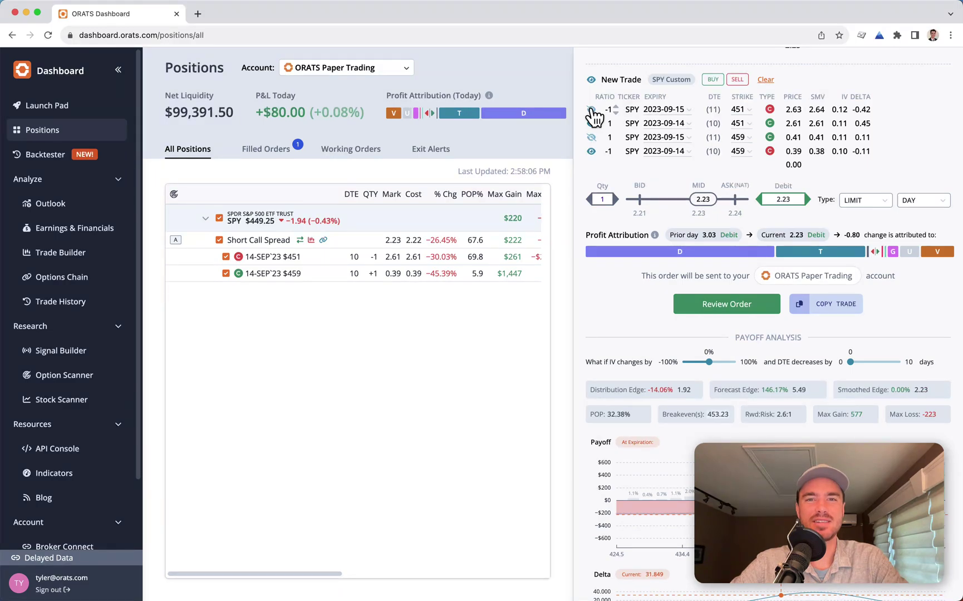